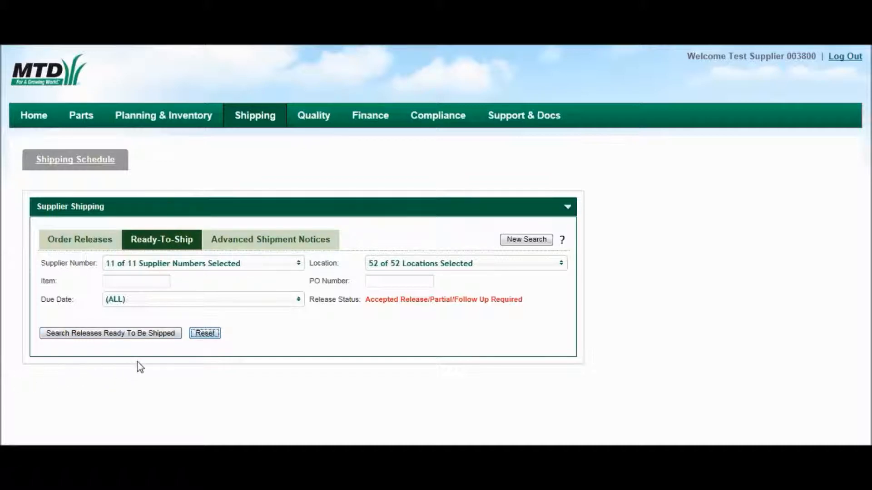
- Search for all releases ready to be shipped across every supplier number and location, review the list, and close it
left_click(166, 333)
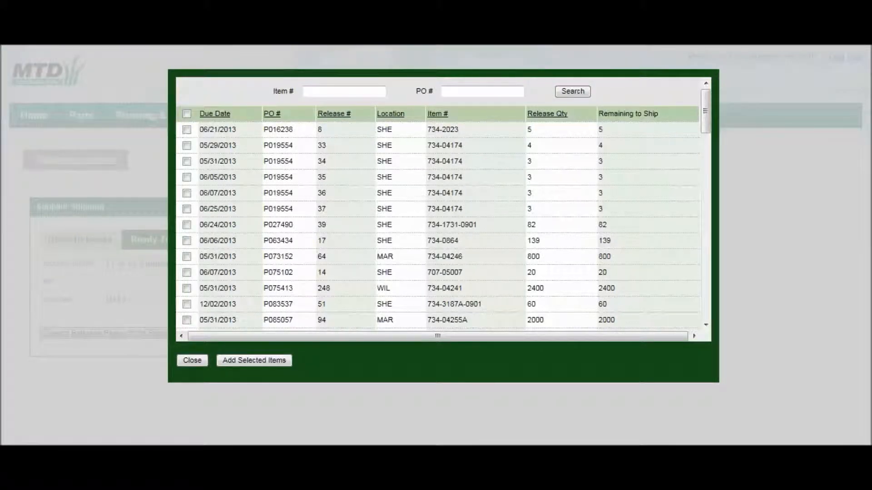
scroll(357, 274, "down", 15)
scroll(357, 274, "down", 10)
left_click(192, 360)
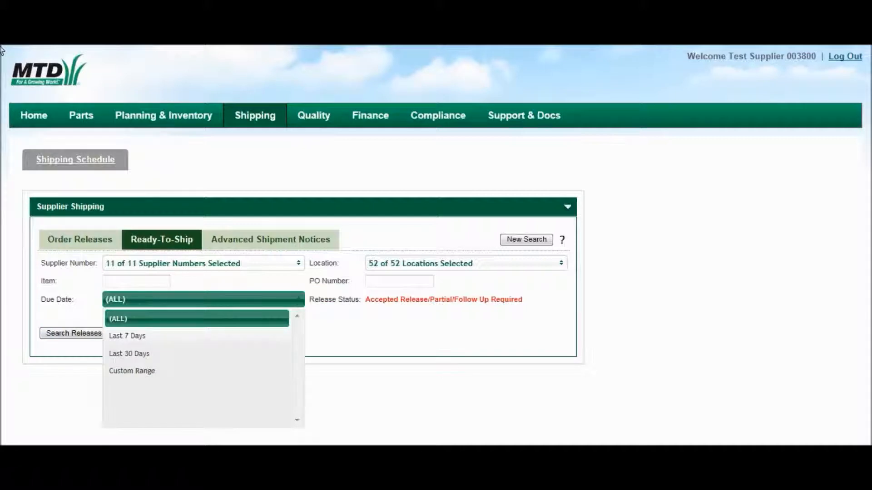
- Limit the ready-to-ship search to due dates in the last 7 days and to two locations, leaving the item blank
left_click(175, 338)
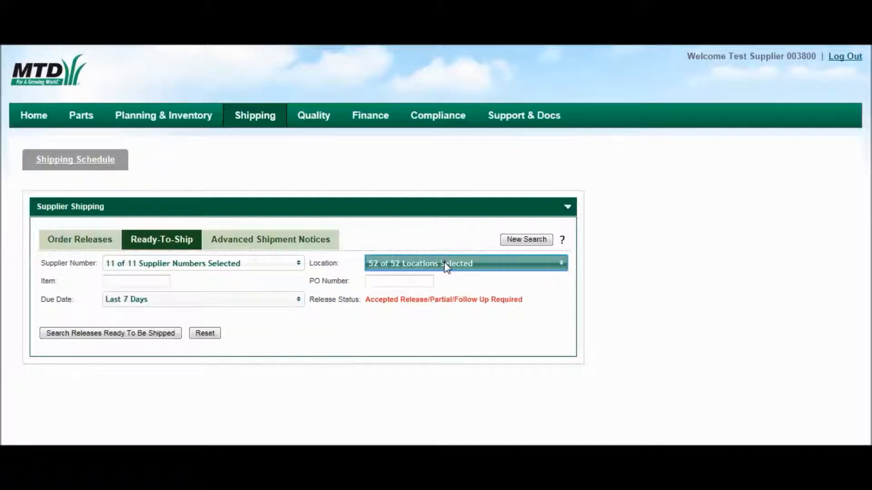
left_click(445, 266)
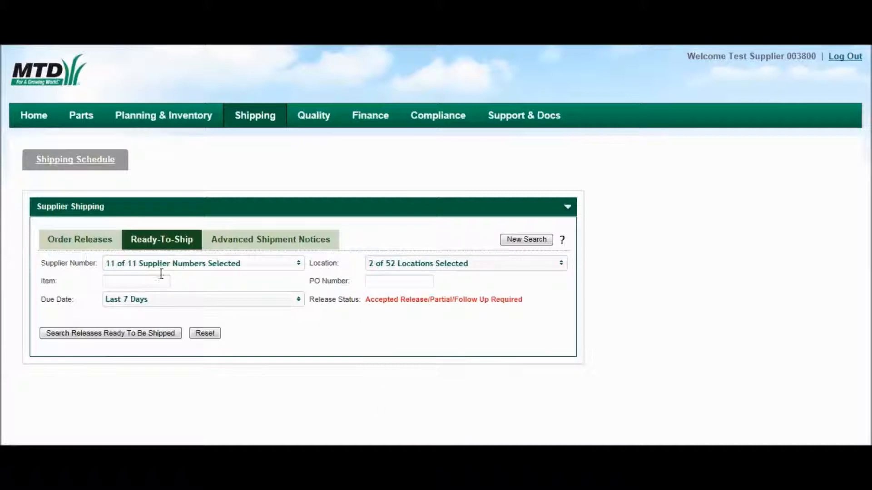
left_click(160, 278)
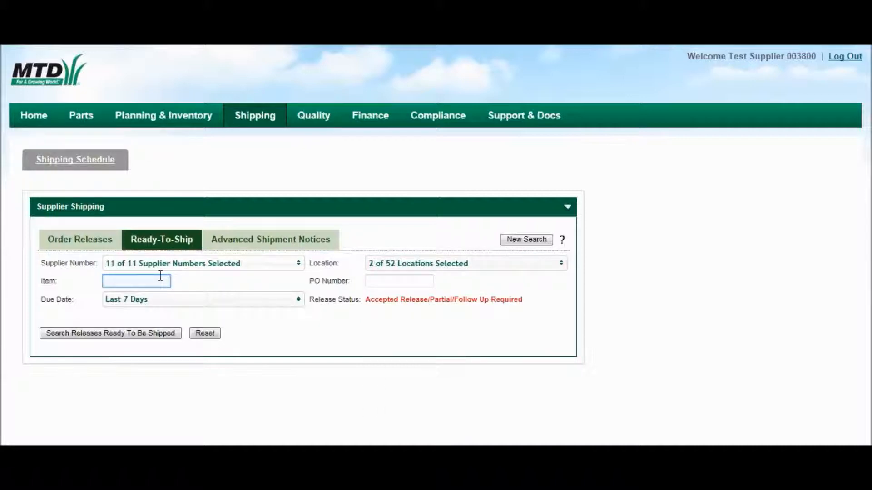
key("Tab")
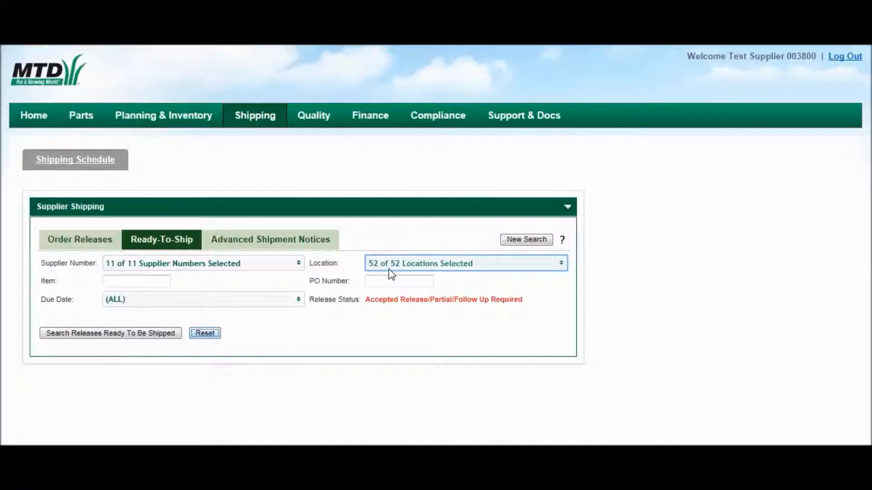
- Restrict the location filter to WIL only and search for its releases ready to be shipped
left_click(391, 272)
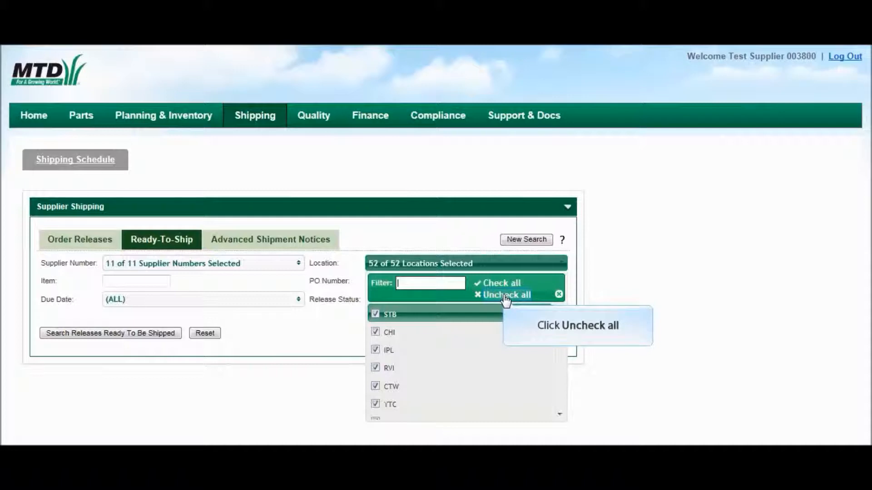
left_click(504, 296)
left_click(431, 283)
type("wi")
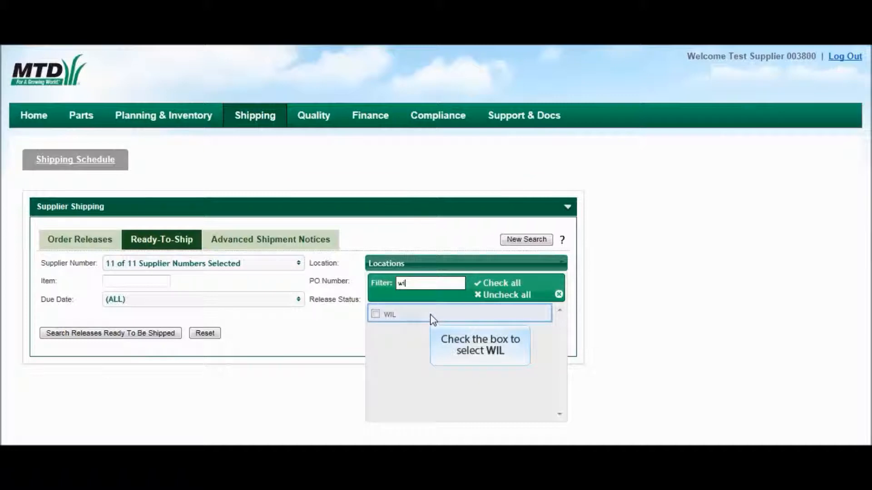
left_click(431, 317)
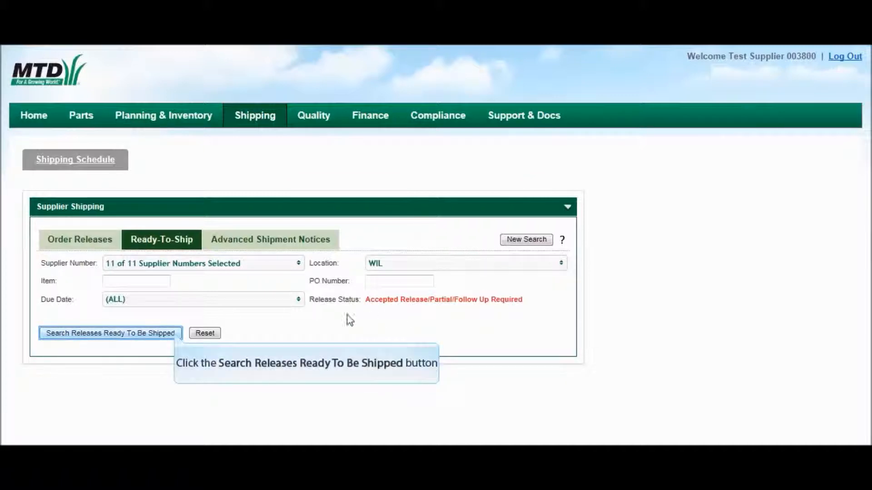
left_click(179, 332)
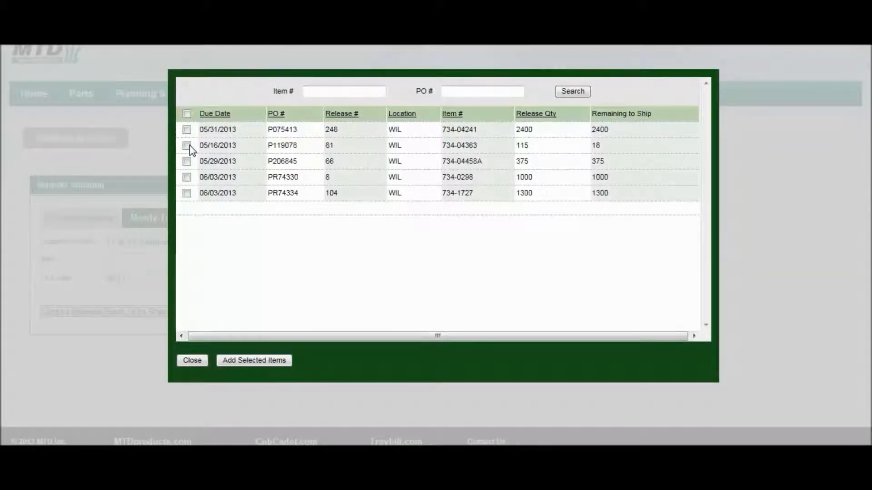
- Add the releases for items 734-04363, 734-04458A, 734-0298 and 734-1727 to the ready-to-ship list
left_click(188, 145)
left_click(187, 161)
left_click(186, 177)
left_click(186, 193)
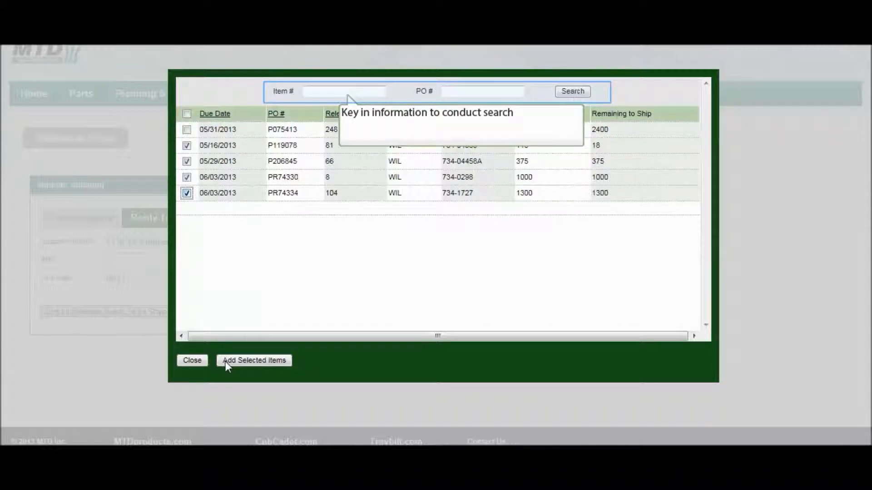
left_click(225, 362)
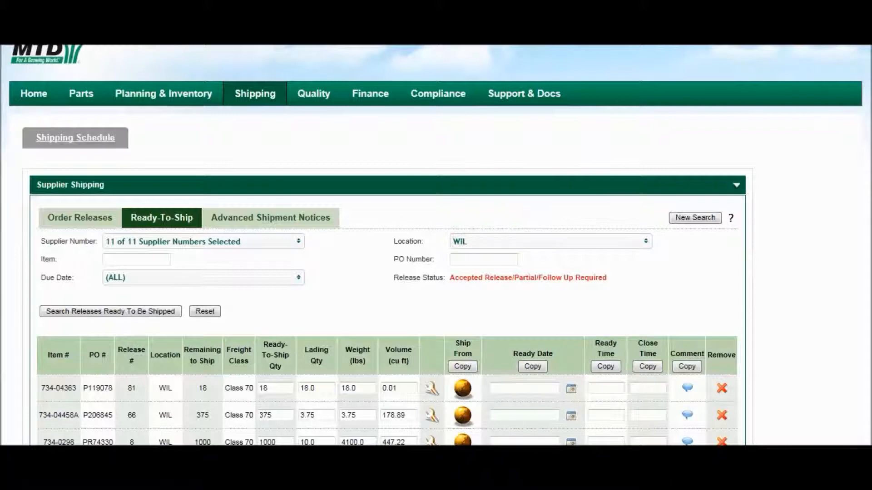
- Set the ready-to-ship quantity of item 734-04363 to 15
scroll(252, 324, "down", 2)
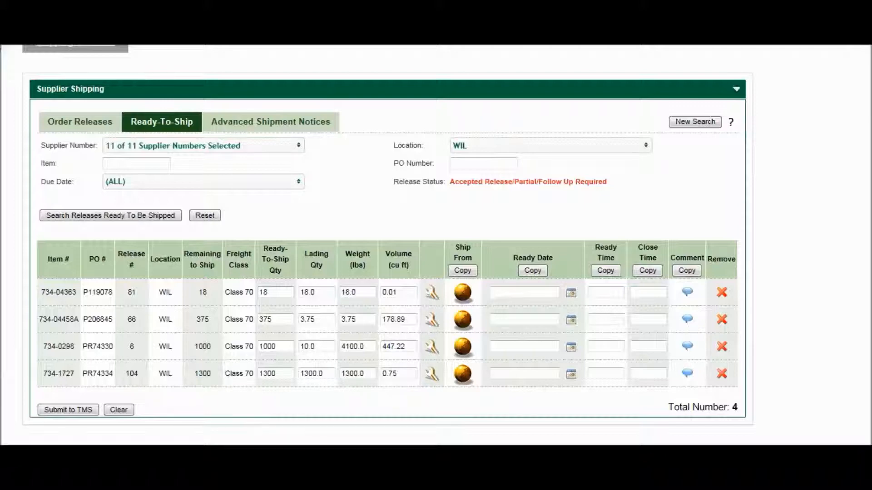
left_click(279, 292)
scroll(272, 291, "up", 2)
- Set Dangerous Goods to No in the part information of item 734-04363 and update the part
left_click(430, 294)
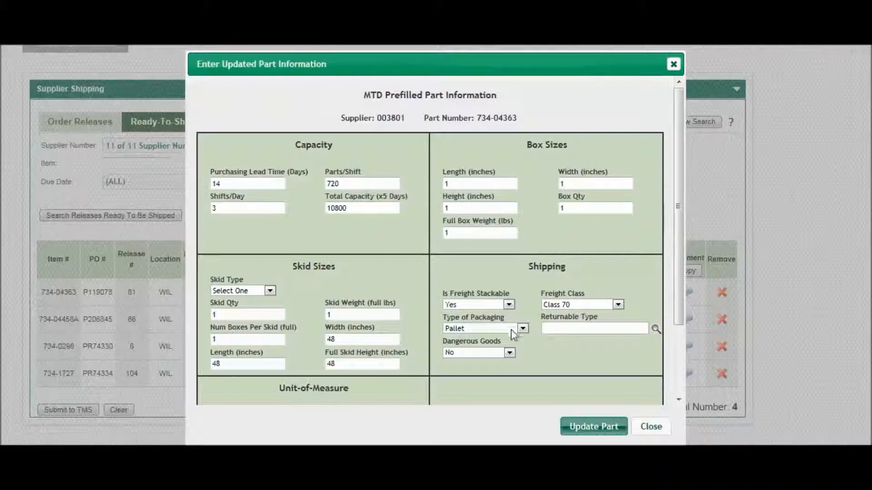
left_click(509, 353)
left_click(502, 330)
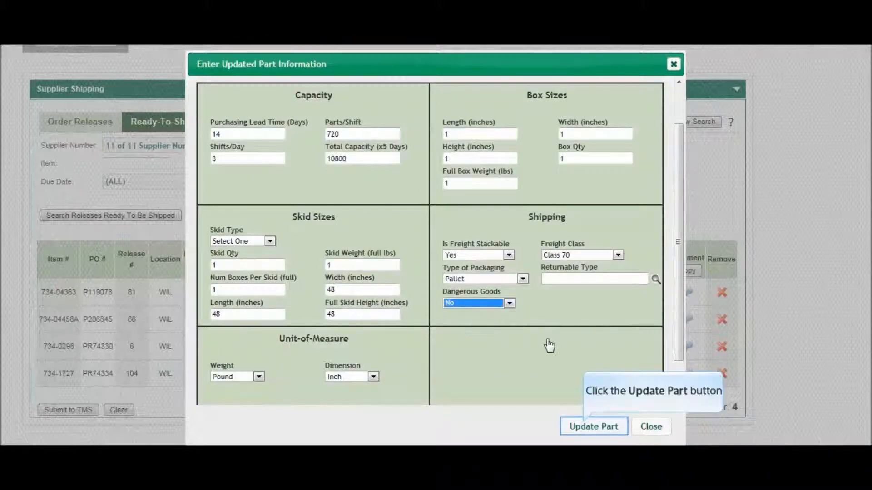
left_click(585, 429)
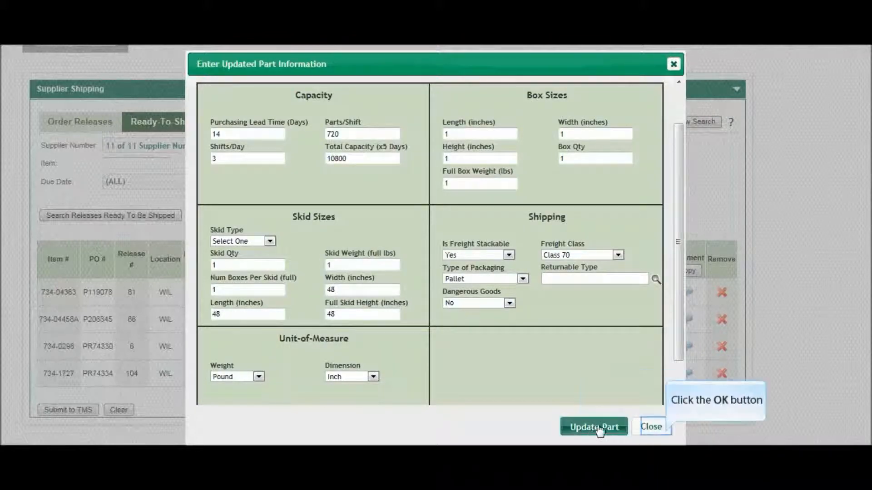
left_click(666, 434)
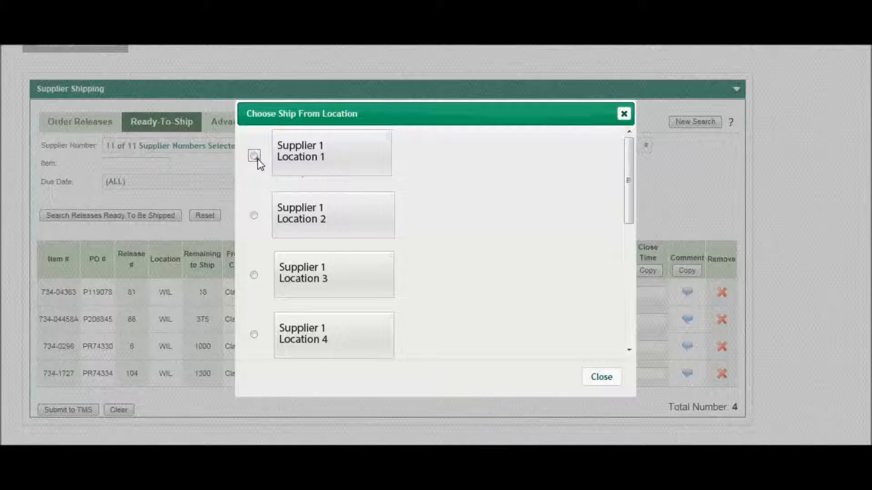
- Choose Supplier 1 Location 1 as the ship-from location for item 734-04363
left_click(256, 158)
left_click(603, 381)
left_click(602, 380)
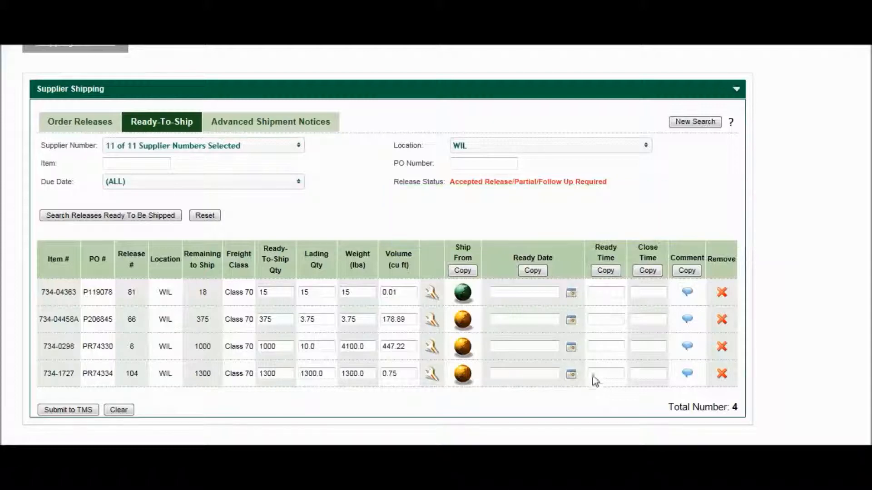
- Give item 734-04363 a ready date of 12/20/2013, a ready time of 08:00 and a close time of 17:00
left_click(573, 294)
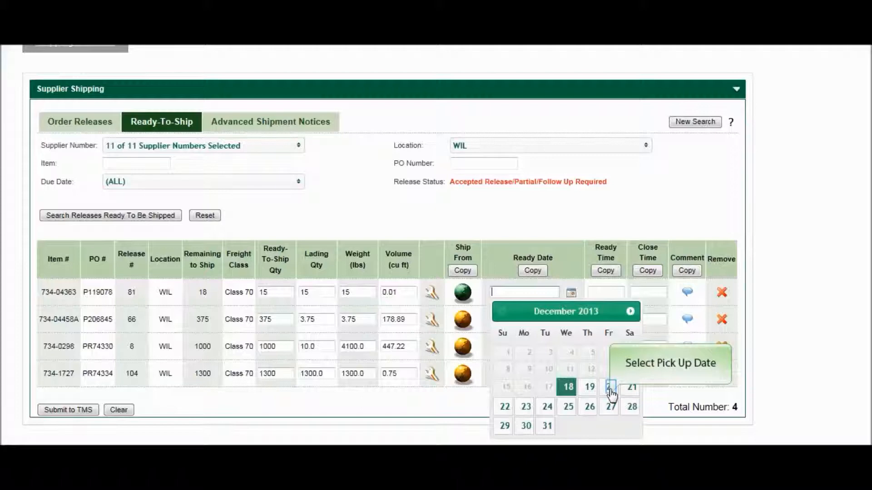
left_click(610, 389)
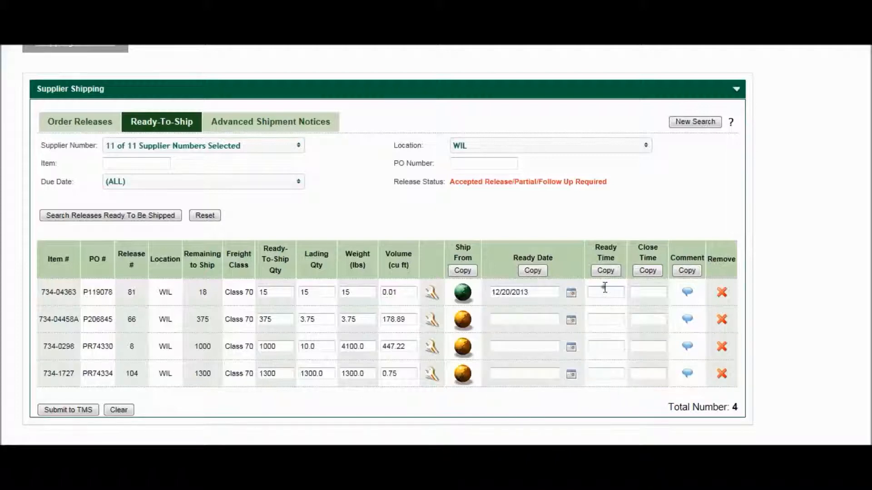
left_click(605, 291)
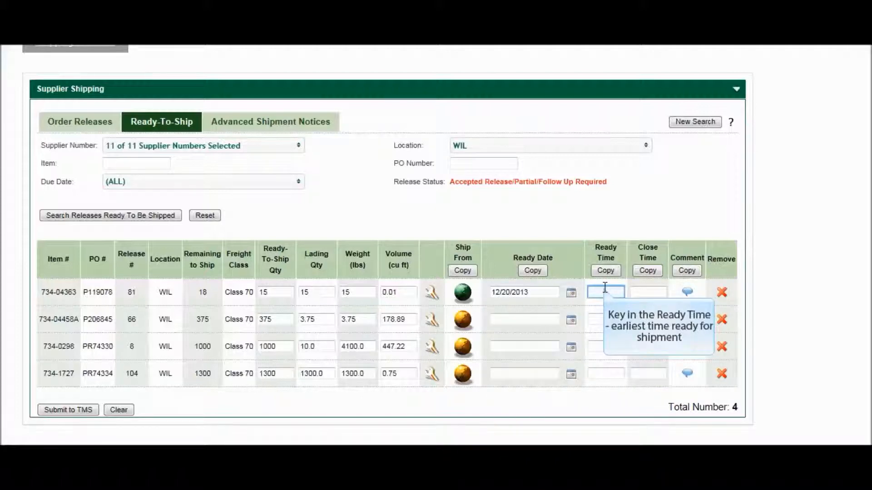
type("08:00")
key("Tab")
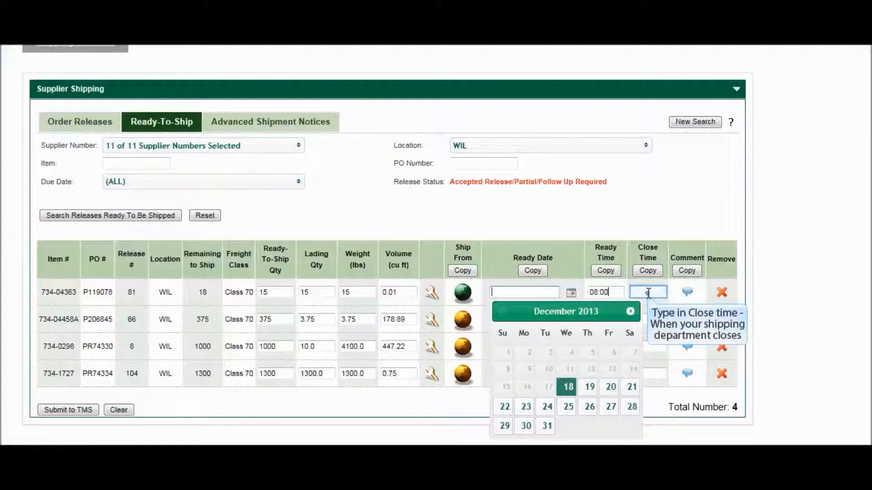
type("1")
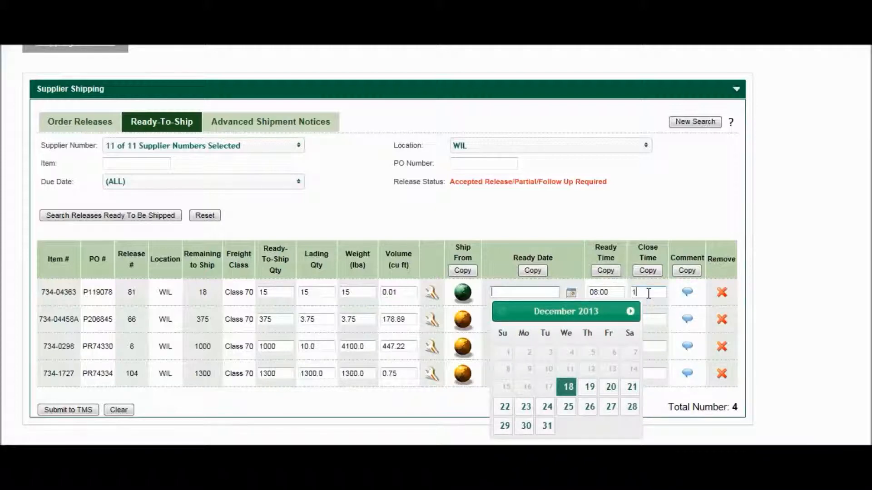
type("7:00")
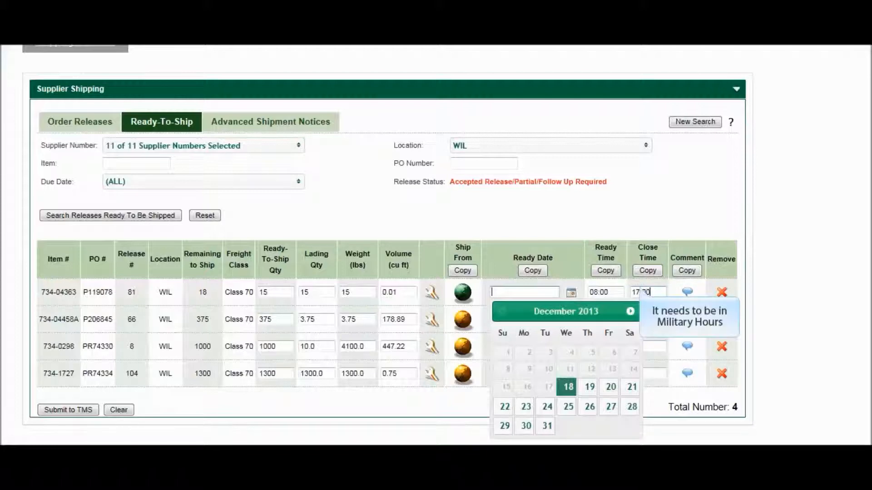
- Set item 734-04363's stack option to Loose Load with the comment "It is a very hot shipment, please be aware of that"
left_click(687, 292)
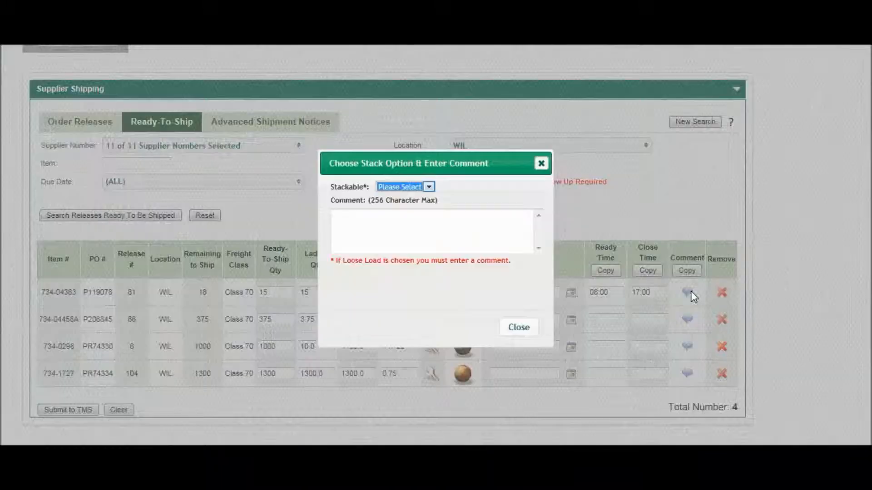
left_click(428, 186)
left_click(429, 206)
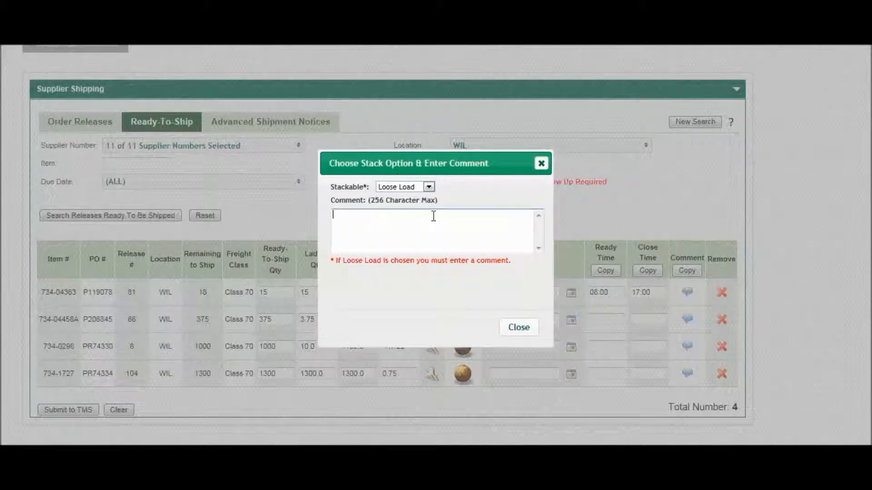
type("It is a very hot shi")
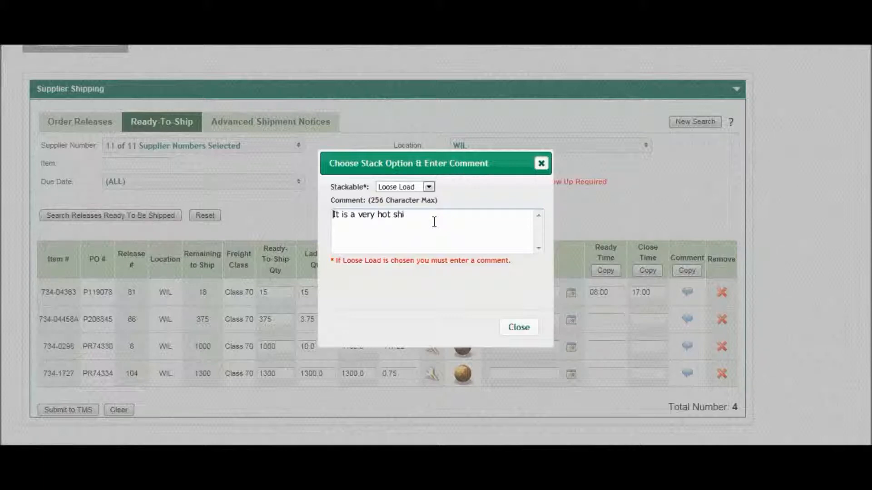
type("pment, please be aware of that.")
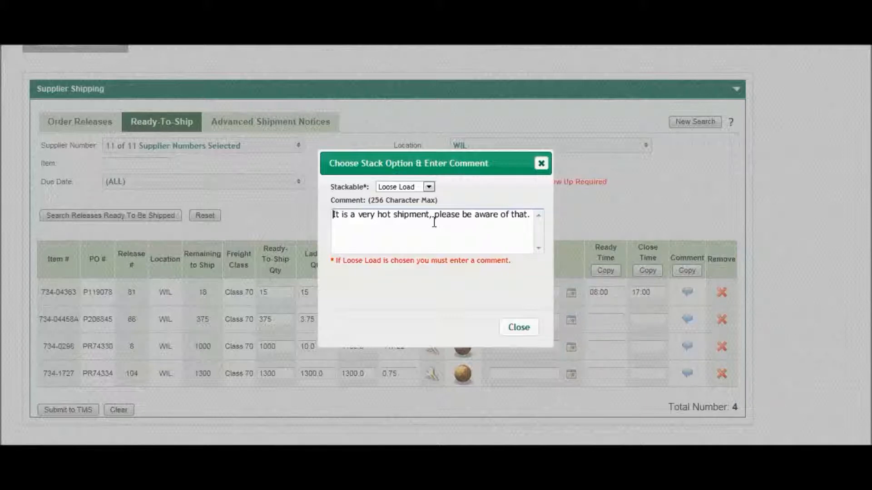
left_click(535, 334)
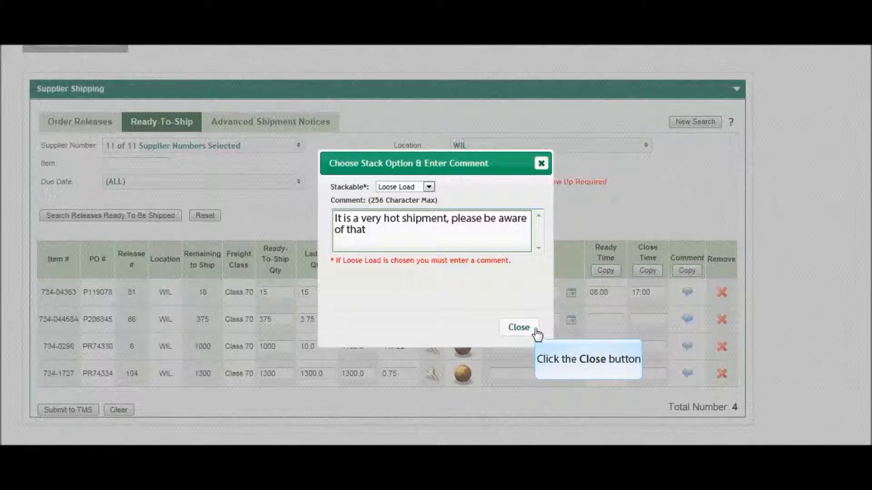
left_click(519, 327)
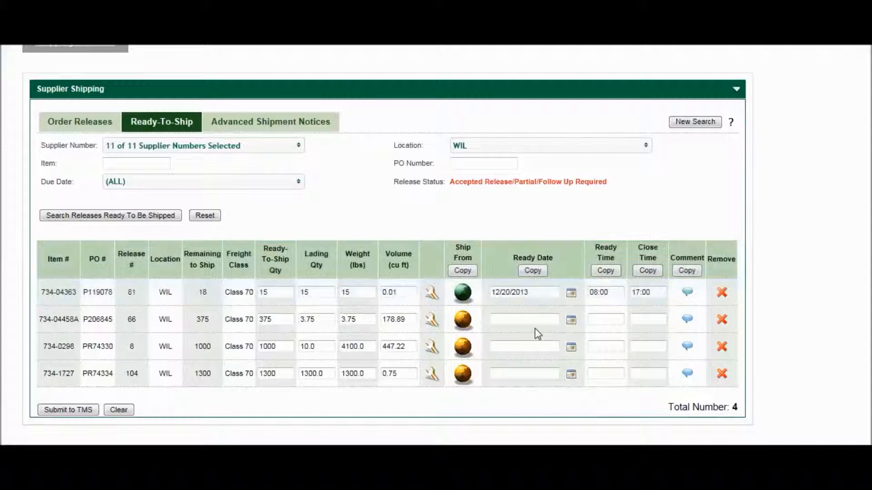
- Copy the first item's ship-from location, ready date, ready time, close time and comment to all the other listed items
left_click(462, 271)
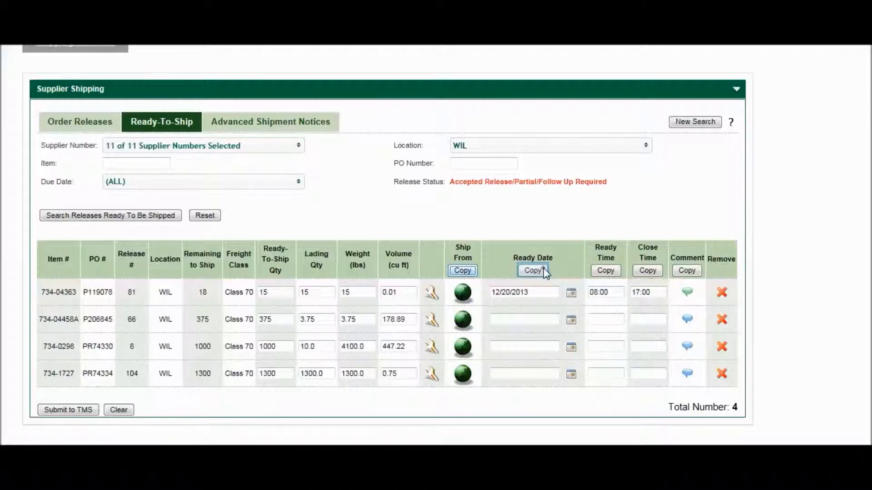
left_click(544, 272)
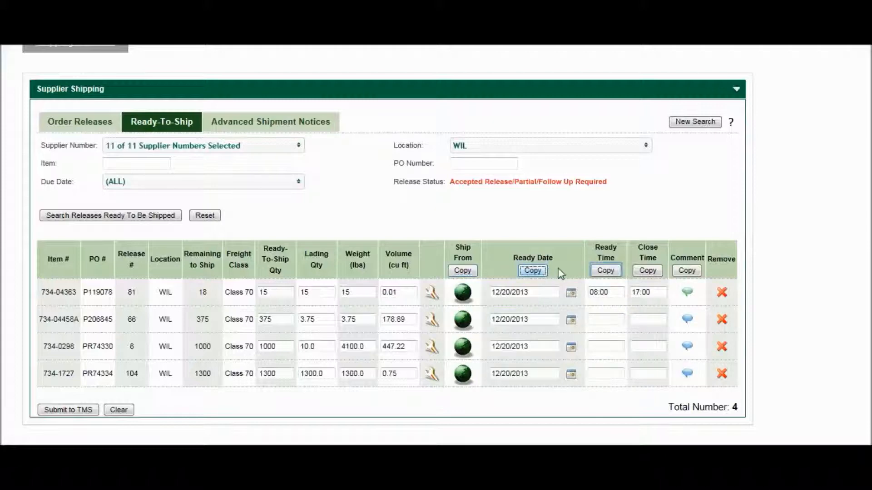
left_click(608, 271)
left_click(659, 272)
left_click(688, 273)
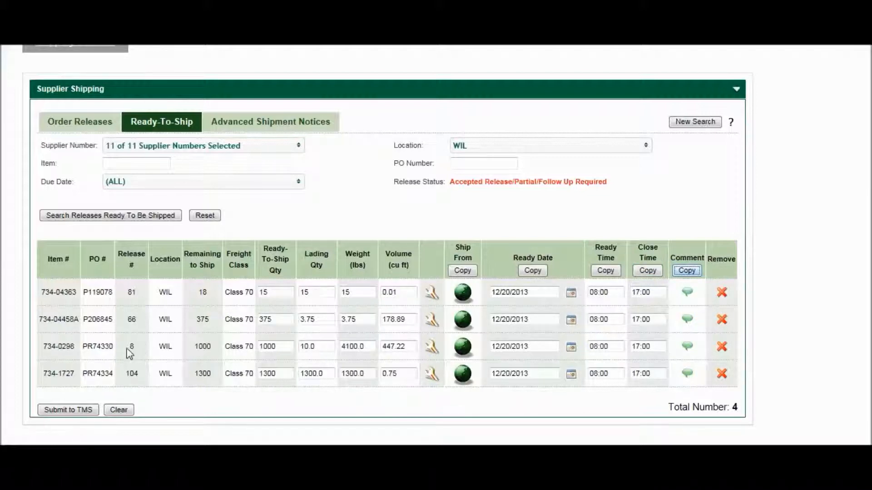
- Submit the completed ready-to-ship items to TMS
left_click(90, 411)
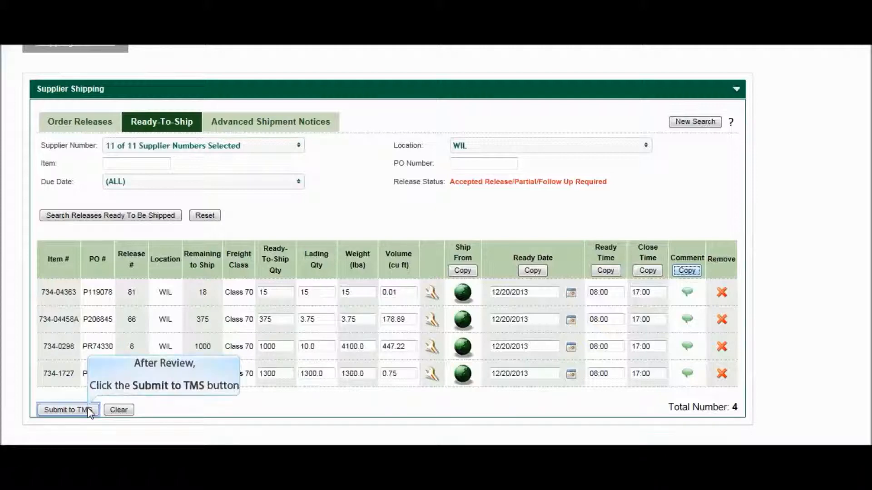
left_click(90, 411)
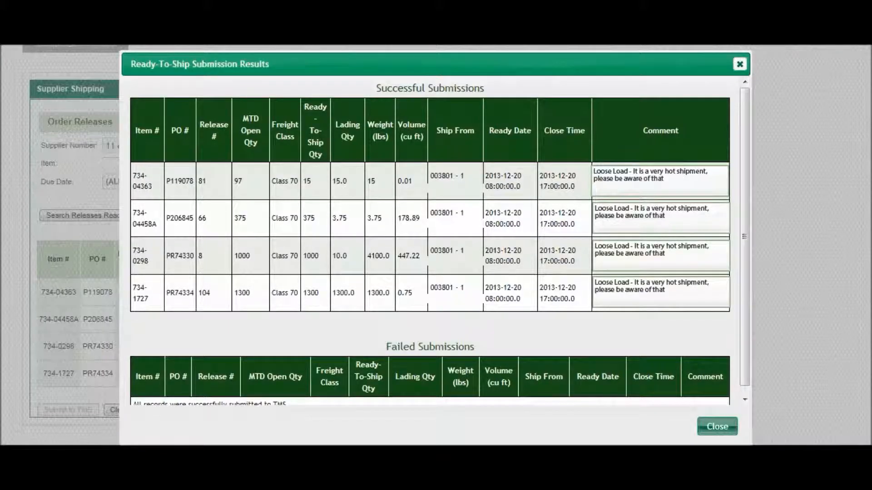